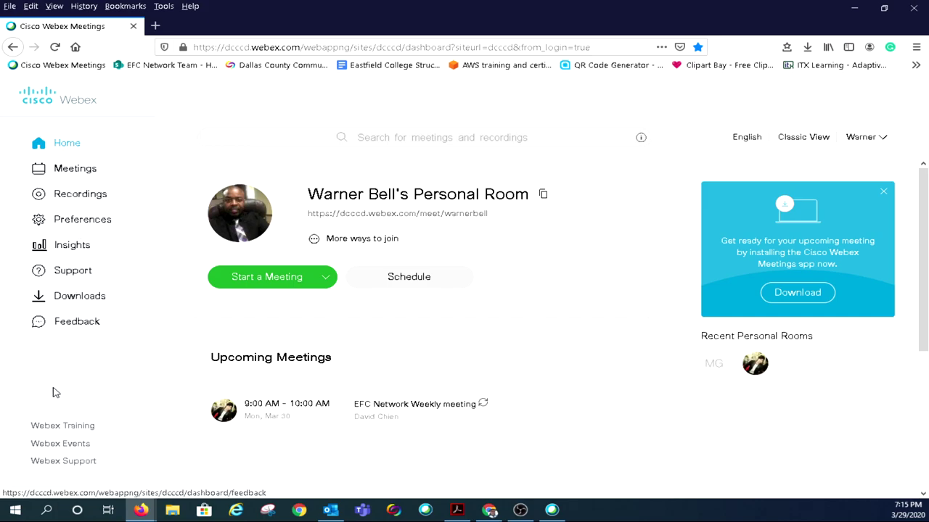
Open the Webex Support site from the Webex Meetings dashboard in a new tab
{"action": "left_click", "coordinate": [75, 464]}
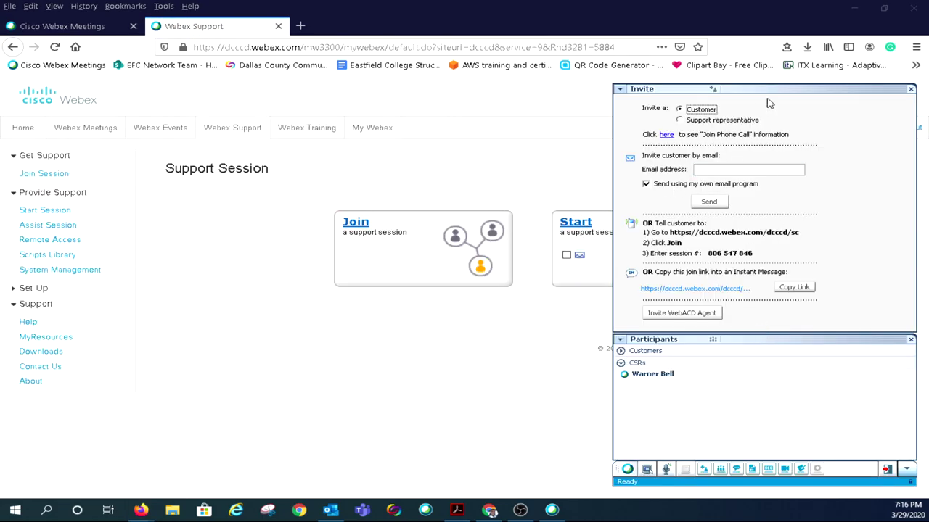
Enter the customer's e-mail address and send the invitation through Webex, not your own mail program
{"action": "left_click_drag", "start_coordinate": [789, 88], "coordinate": [640, 90]}
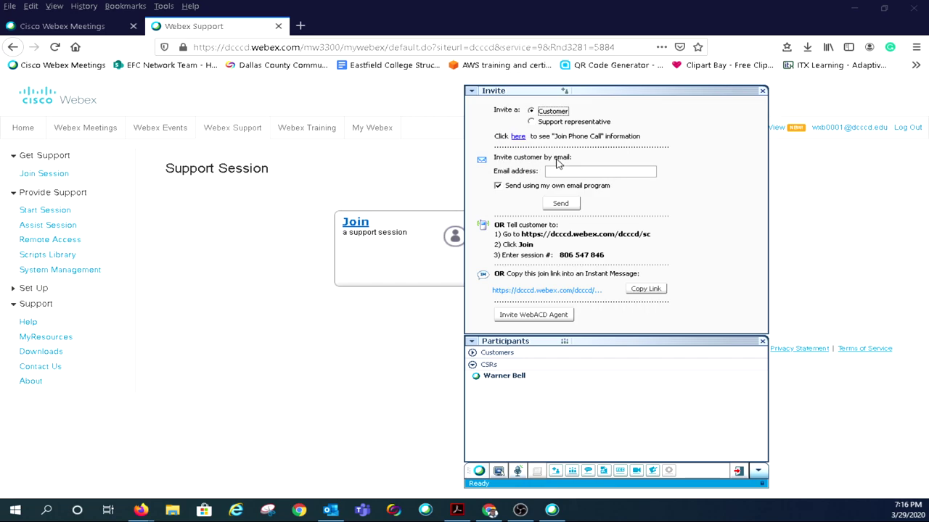
{"action": "left_click", "coordinate": [549, 174]}
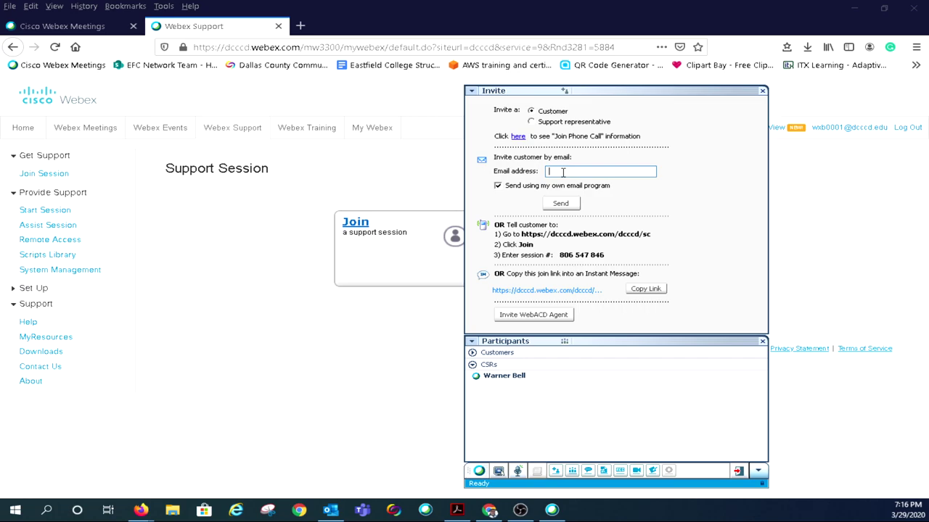
{"action": "left_click", "coordinate": [498, 186]}
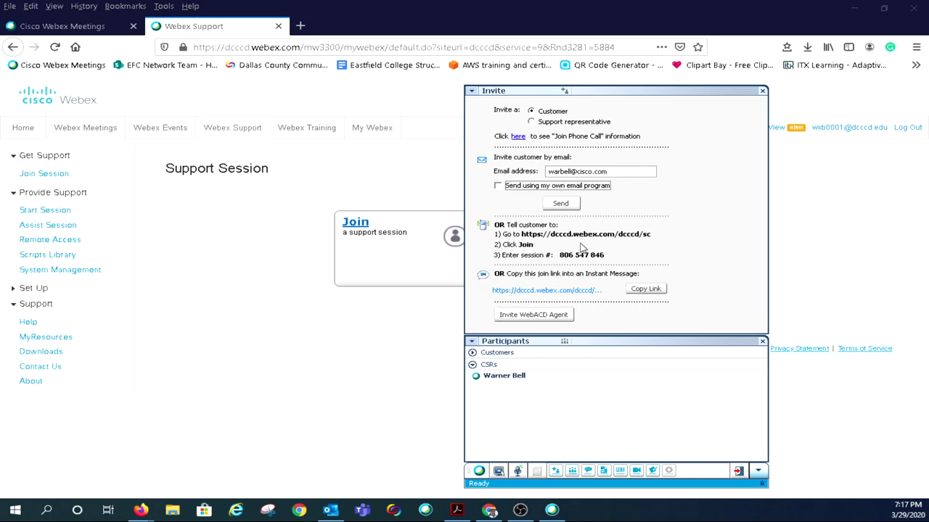
{"action": "left_click", "coordinate": [562, 204]}
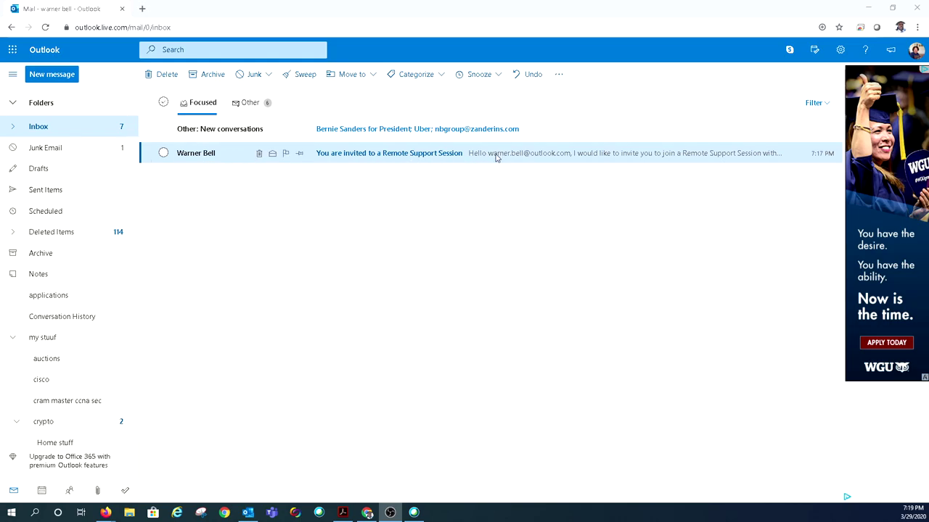
Open the 'You are invited to a Remote Support Session' message in the Outlook inbox
{"action": "left_click", "coordinate": [369, 158]}
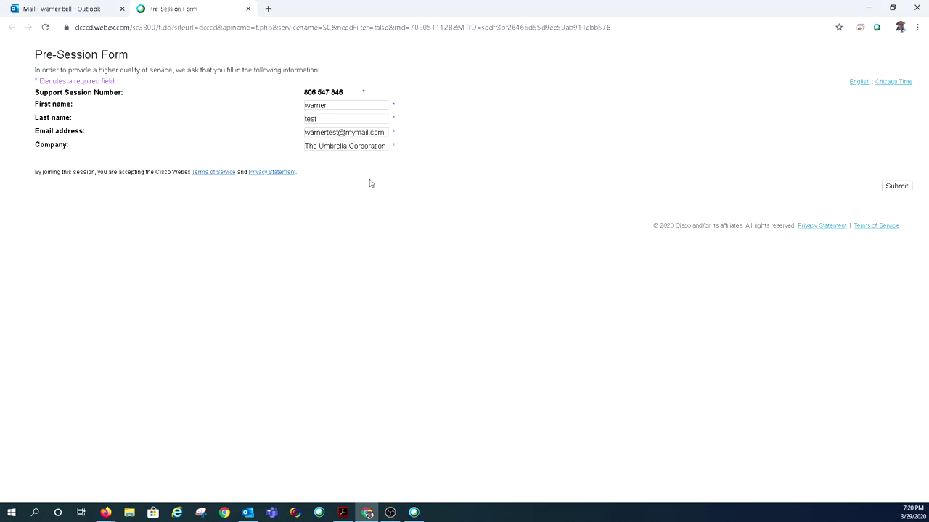
Replace the customer's first name on the Pre-Session Form, then move to the Last name field
{"action": "double_click", "coordinate": [340, 105]}
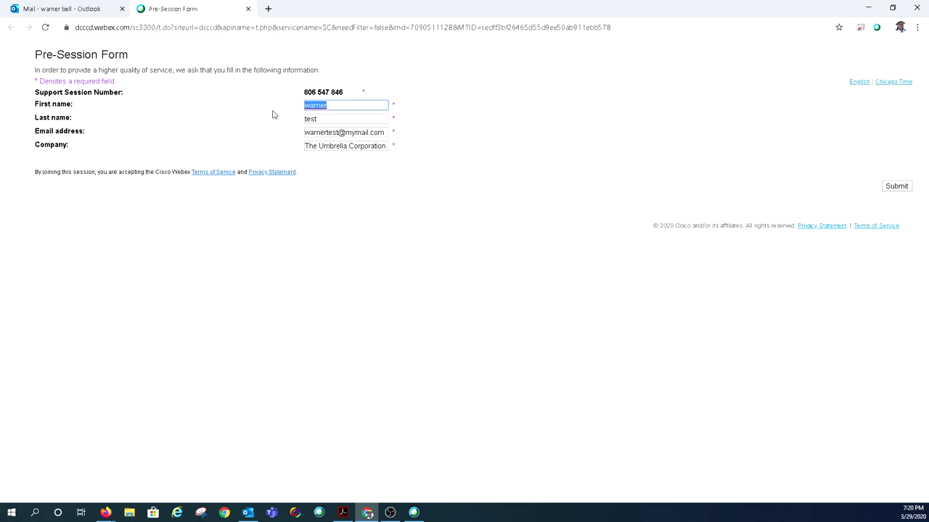
{"action": "type", "text": "Bell"}
{"action": "left_click", "coordinate": [308, 119]}
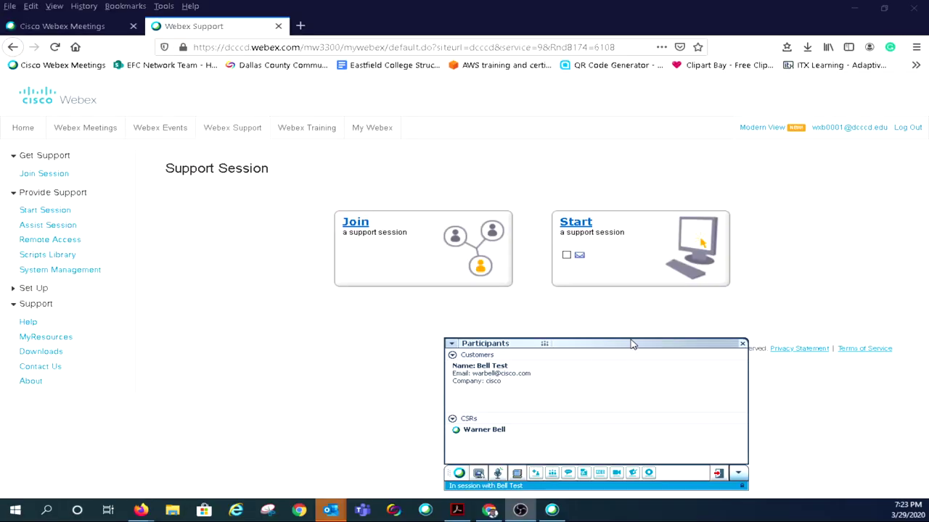
Move the Participants panel higher and bring up the session's sharing menu
{"action": "left_click_drag", "start_coordinate": [629, 349], "coordinate": [574, 205]}
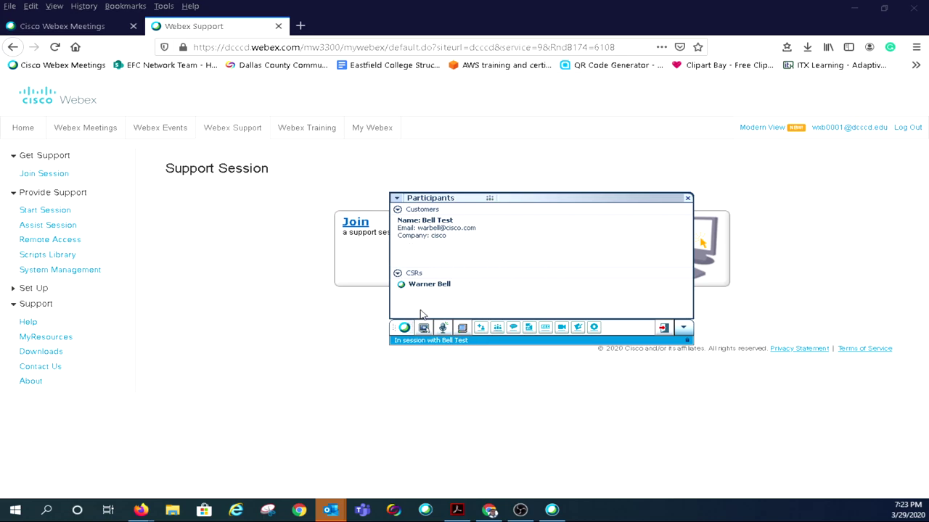
{"action": "left_click", "coordinate": [427, 331]}
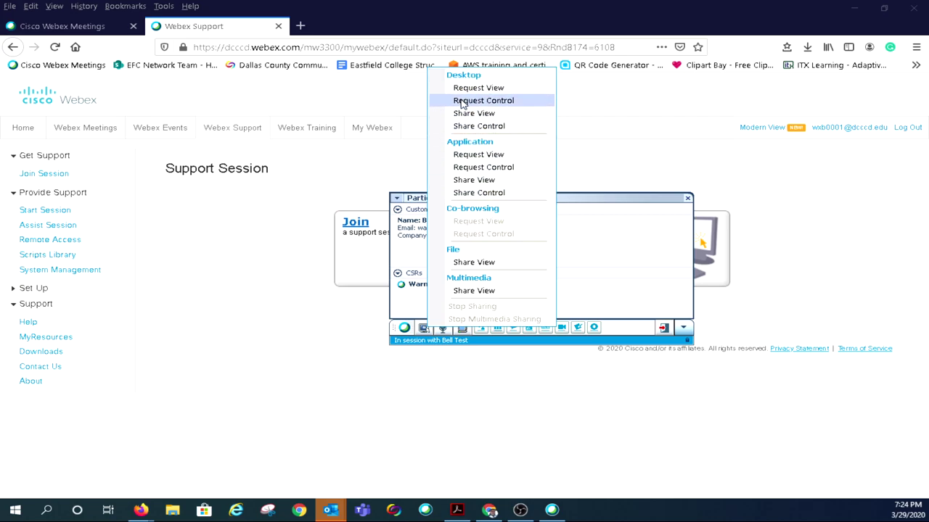
Request control of the customer's desktop via Desktop > Request Control and confirm with OK
{"action": "left_click", "coordinate": [479, 103]}
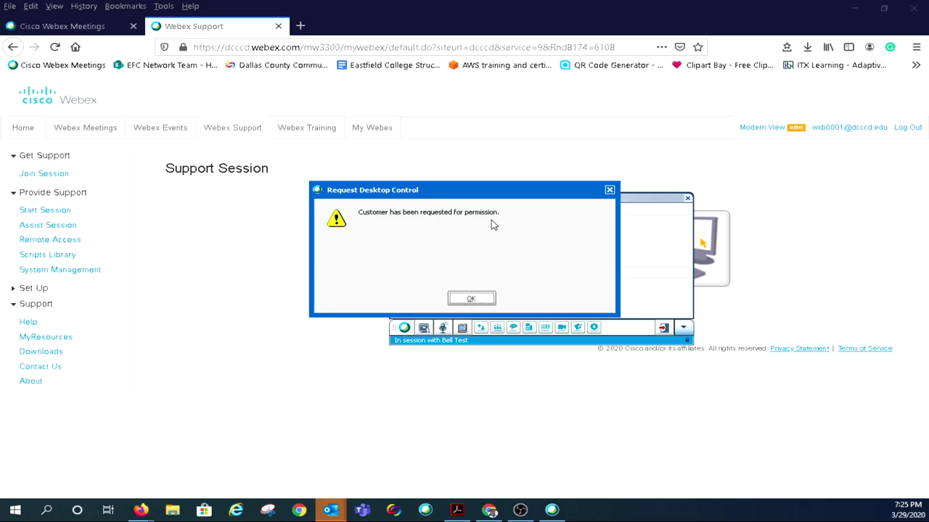
{"action": "left_click", "coordinate": [473, 298]}
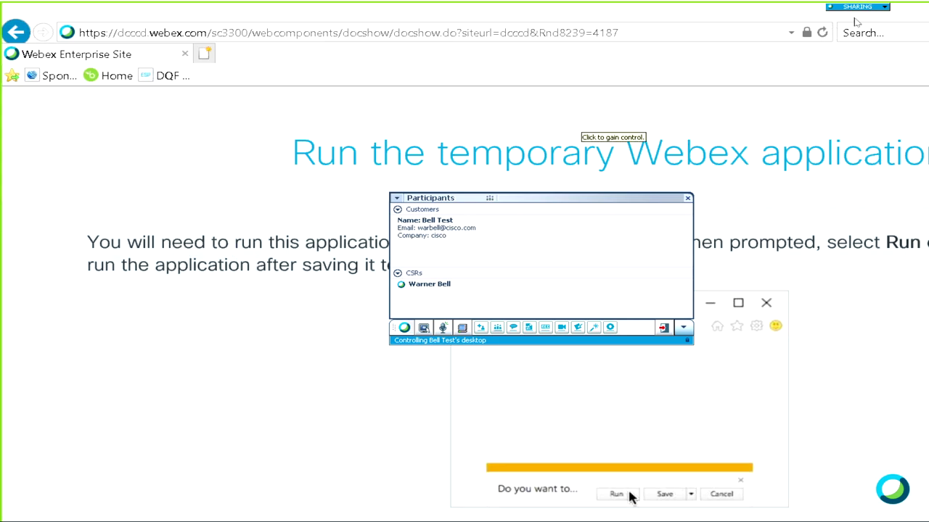
Set the remote desktop view to Window - Scale to Fit
{"action": "left_click", "coordinate": [884, 7]}
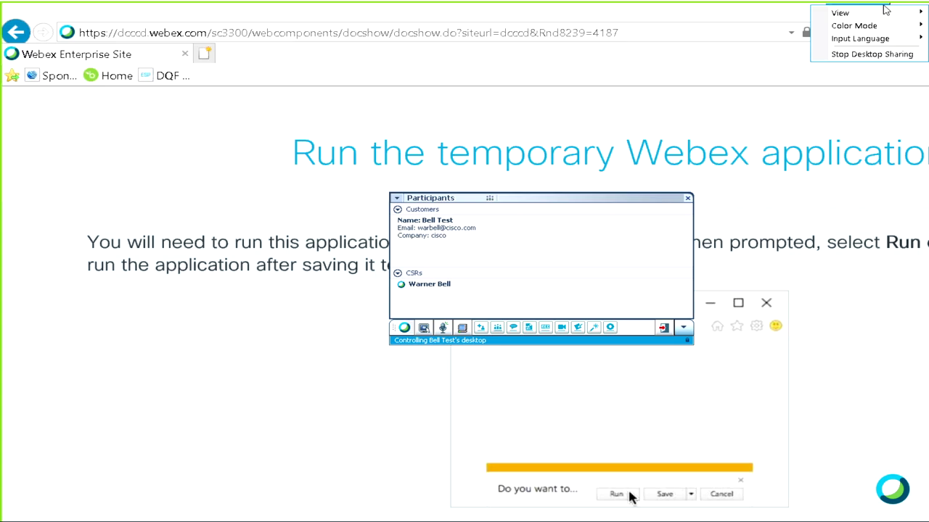
{"action": "mouse_move", "coordinate": [869, 19]}
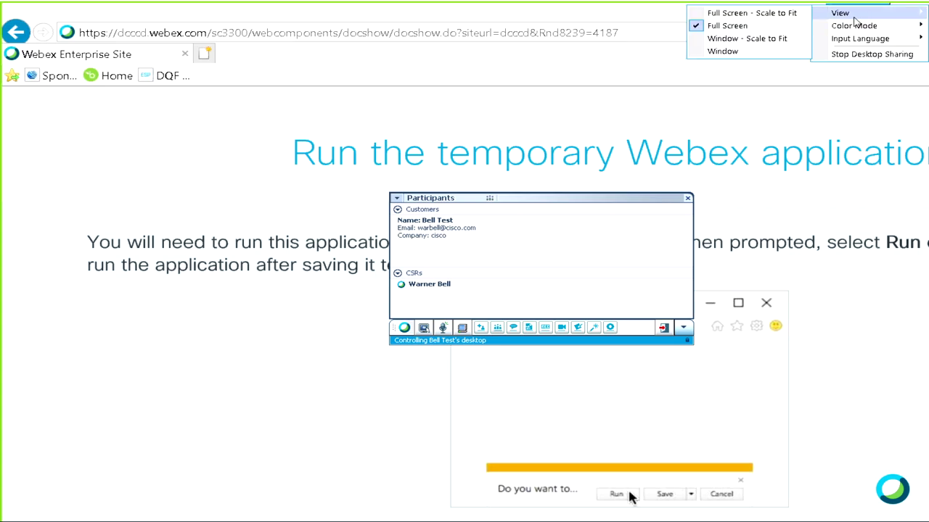
{"action": "left_click", "coordinate": [730, 38]}
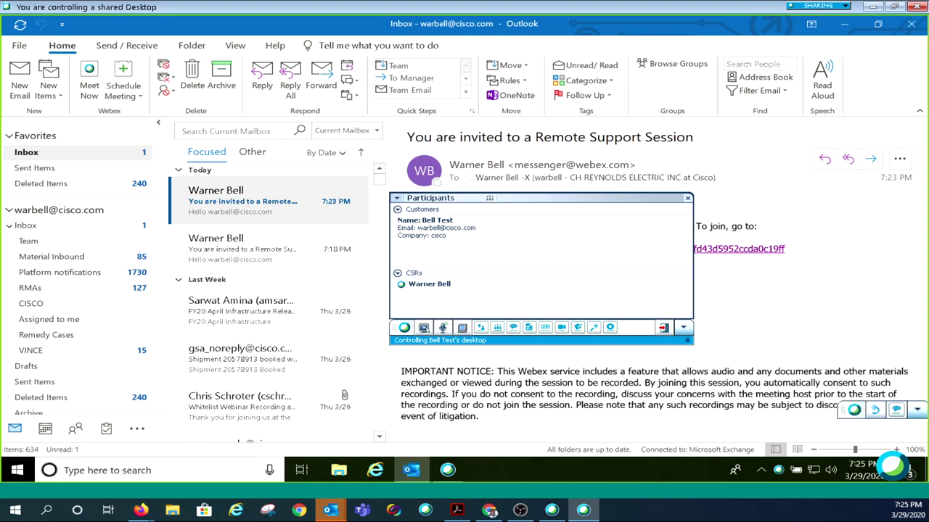
Close Outlook on the customer's computer, then open and close its Start menu
{"action": "left_click", "coordinate": [913, 26]}
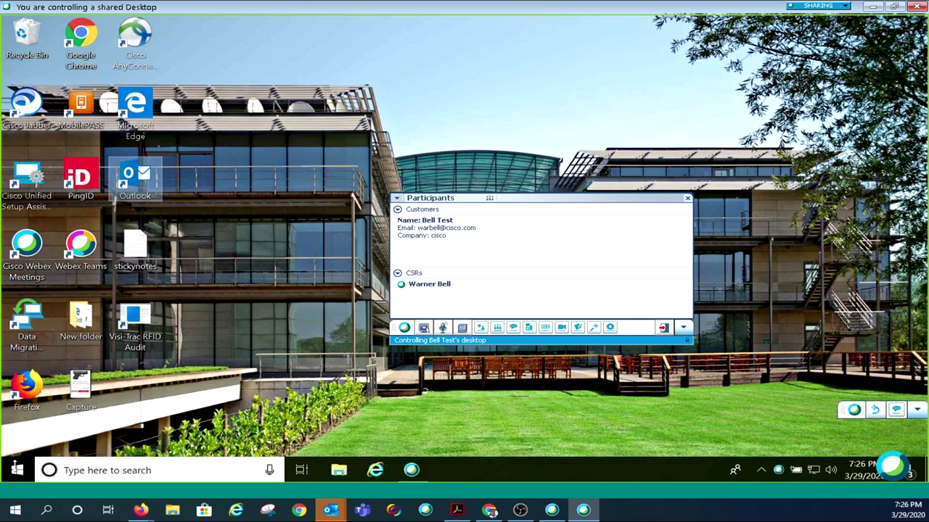
{"action": "left_click", "coordinate": [17, 472]}
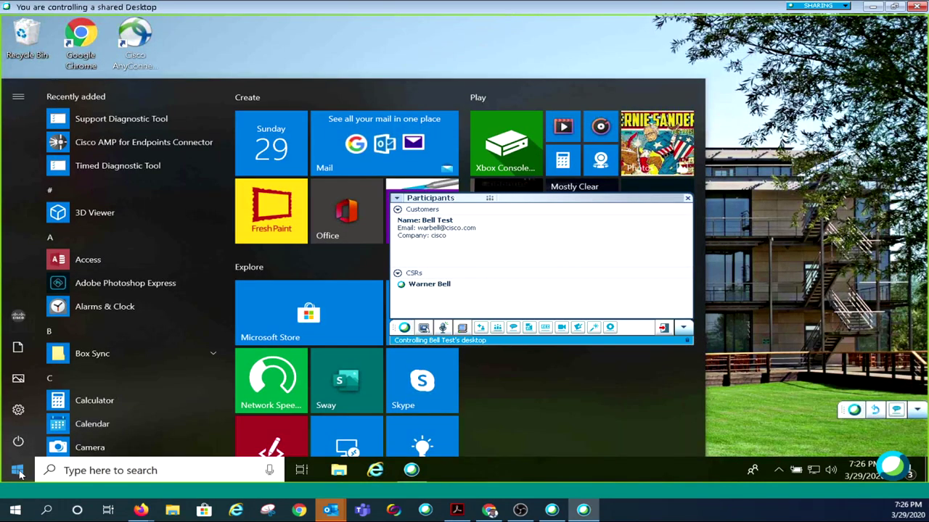
{"action": "left_click", "coordinate": [19, 471]}
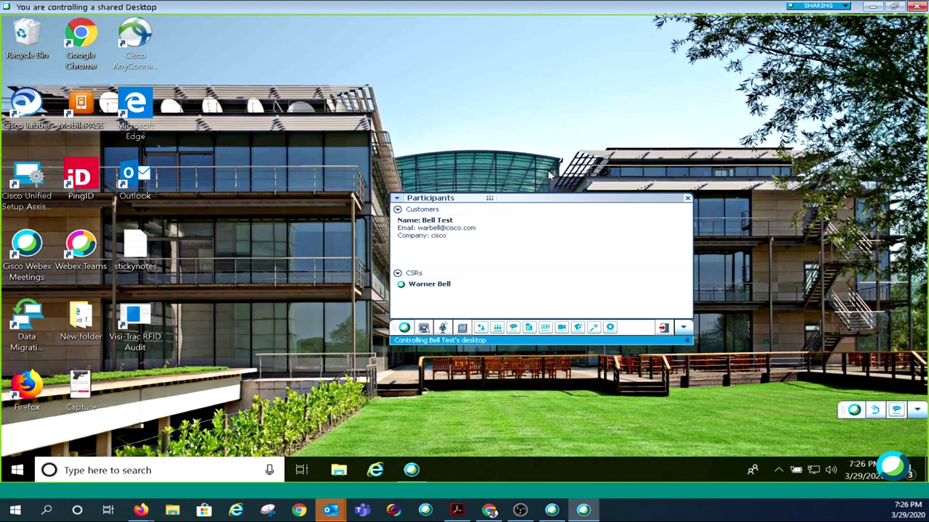
Open the customer's system information and check summary, storage, video and network details
{"action": "left_click", "coordinate": [464, 329]}
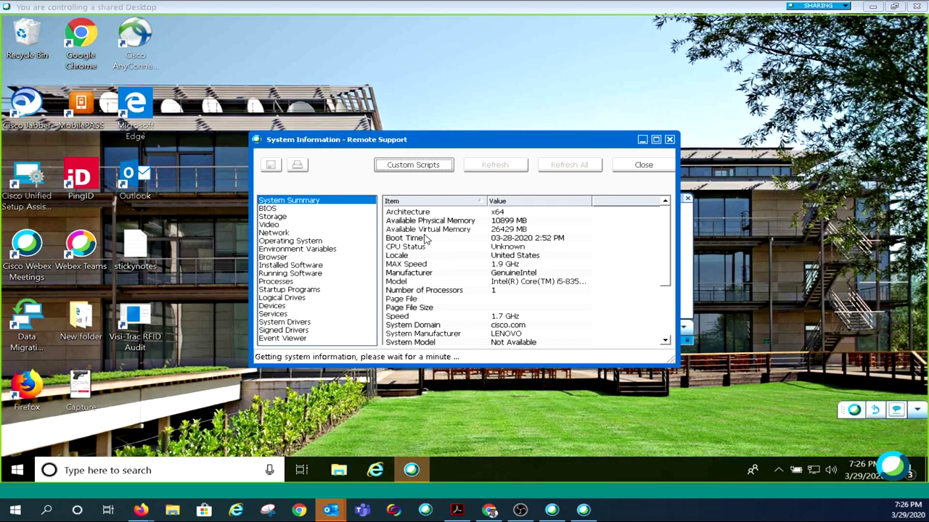
{"action": "scroll", "coordinate": [428, 241], "scroll_direction": "down", "scroll_amount": 3}
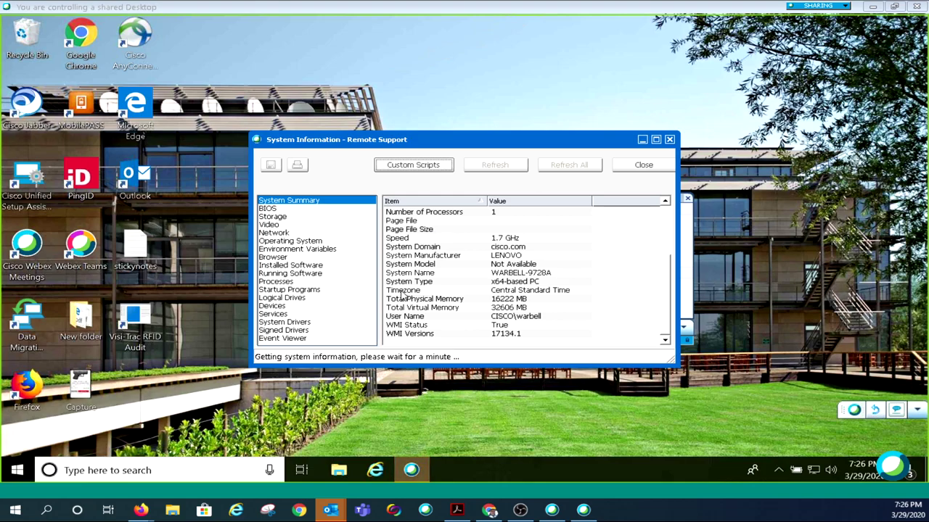
{"action": "scroll", "coordinate": [406, 305], "scroll_direction": "up", "scroll_amount": 3}
{"action": "left_click", "coordinate": [265, 216]}
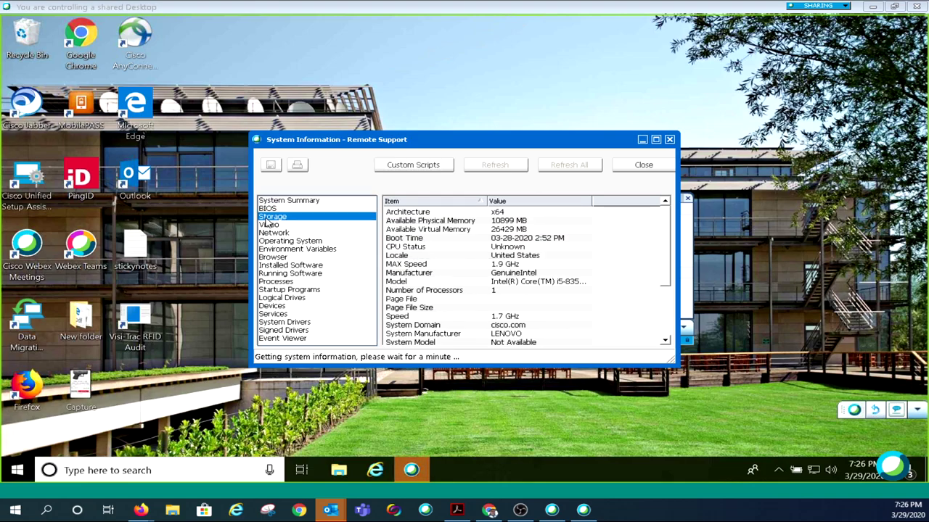
{"action": "left_click", "coordinate": [270, 225]}
{"action": "left_click", "coordinate": [274, 233]}
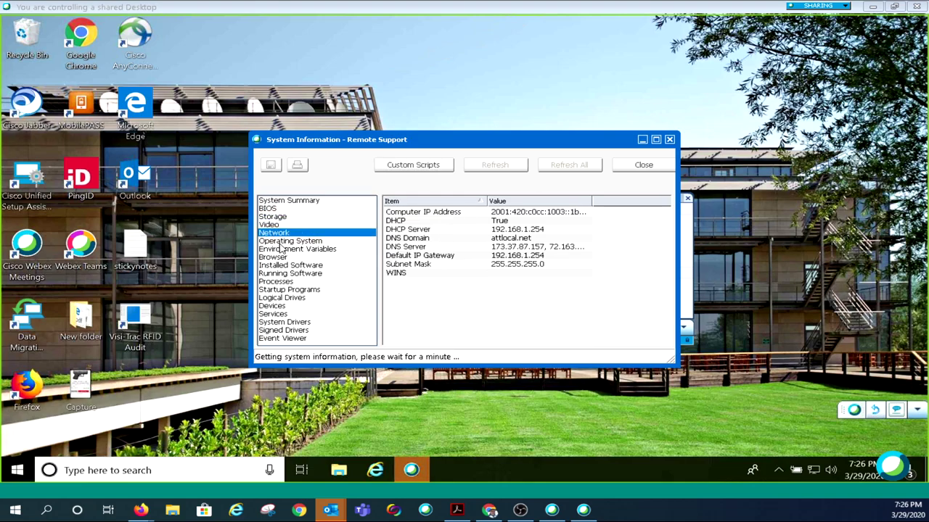
Check running processes and devices, return to the system summary, and close the window
{"action": "left_click", "coordinate": [276, 273]}
{"action": "left_click", "coordinate": [285, 281]}
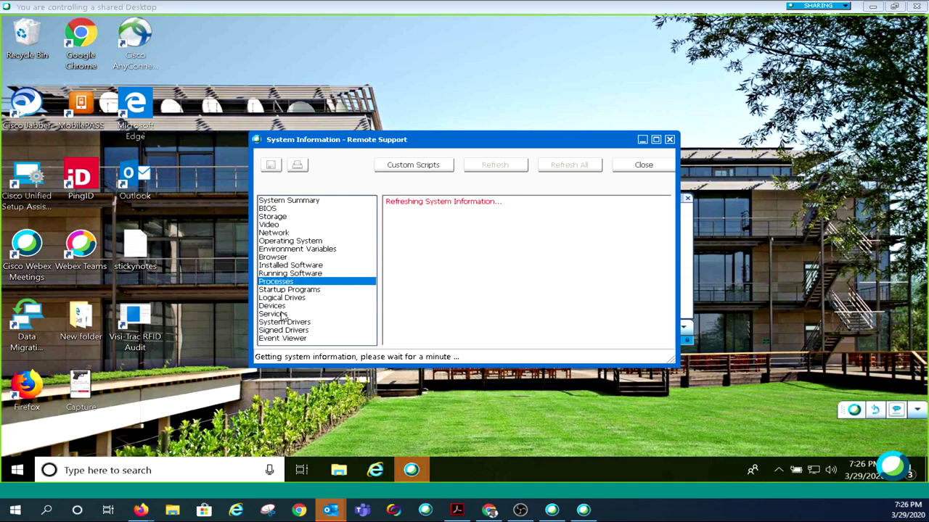
{"action": "left_click", "coordinate": [272, 306]}
{"action": "left_click", "coordinate": [273, 216]}
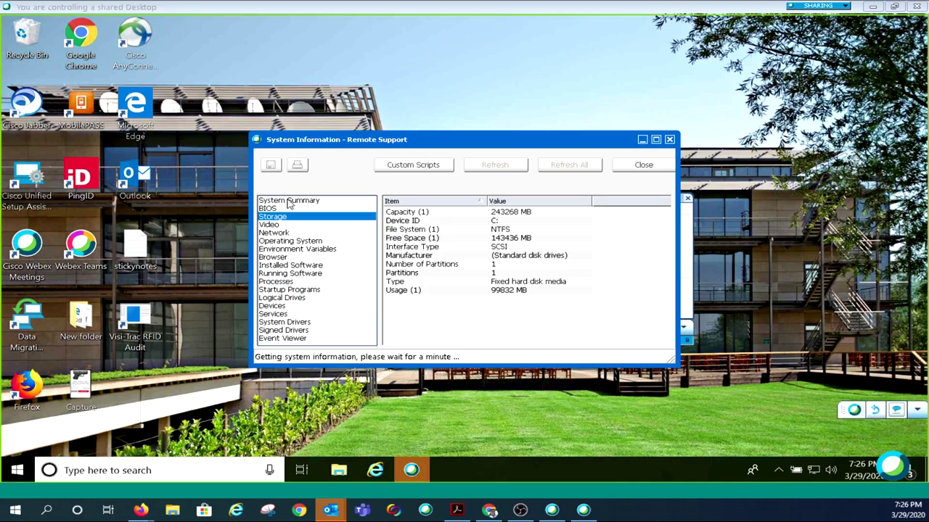
{"action": "left_click", "coordinate": [288, 201]}
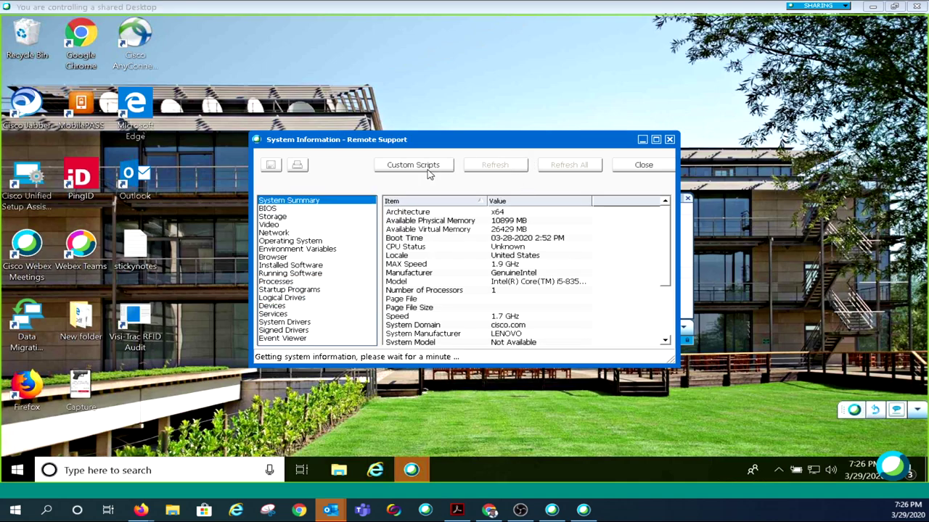
{"action": "left_click", "coordinate": [640, 170]}
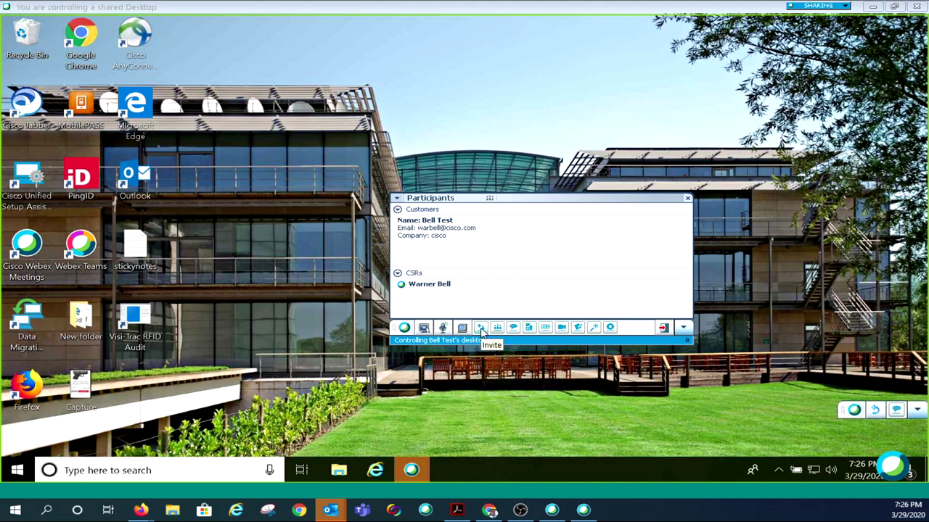
{"action": "left_click", "coordinate": [481, 328]}
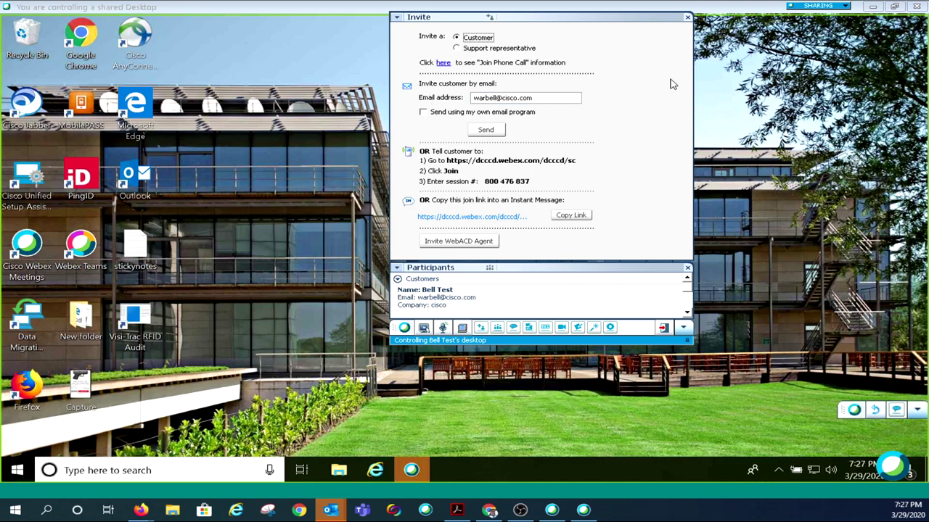
{"action": "left_click", "coordinate": [687, 17]}
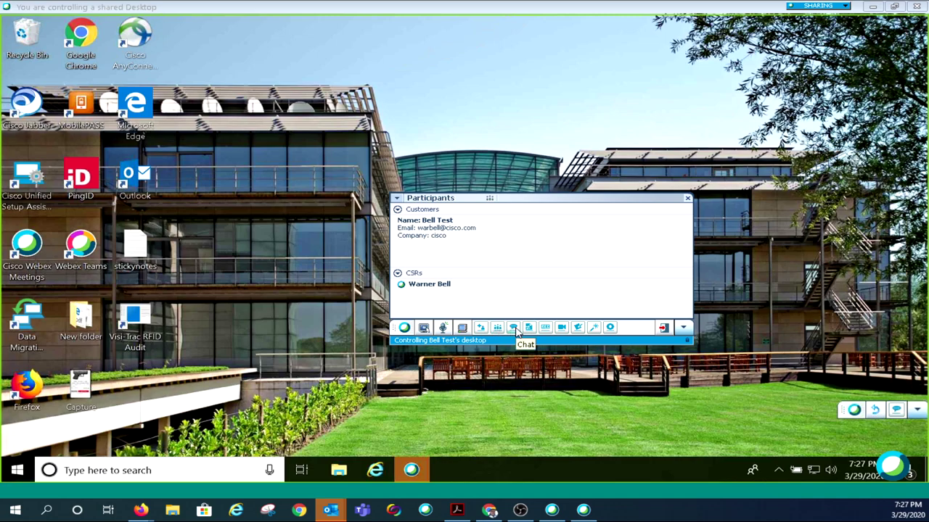
Send 'hey' to all participants in chat and bring up the customer's Remote Support window
{"action": "left_click", "coordinate": [514, 328]}
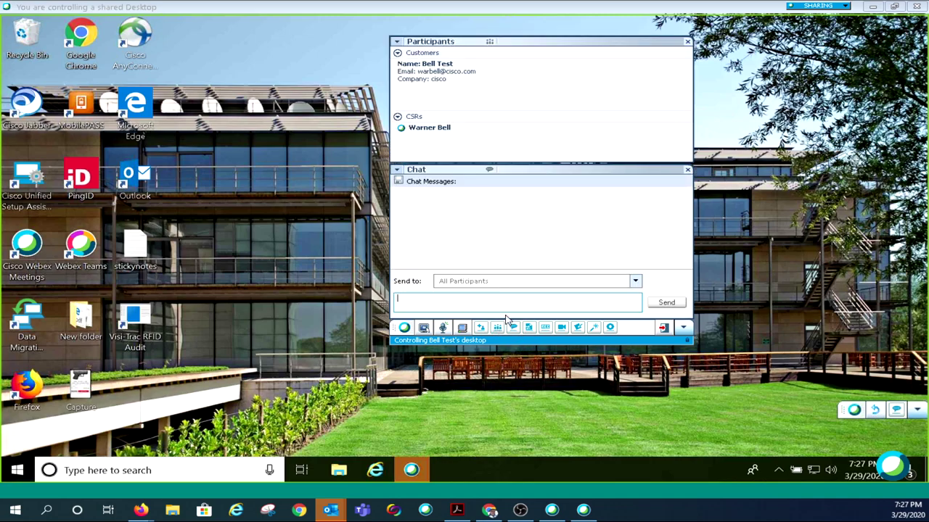
{"action": "type", "text": "he"}
{"action": "left_click", "coordinate": [411, 472]}
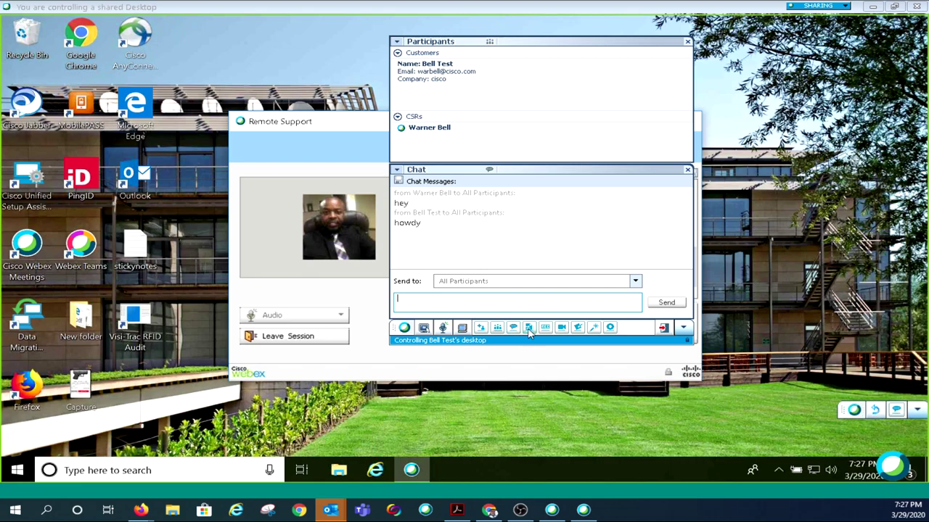
{"action": "left_click", "coordinate": [529, 328]}
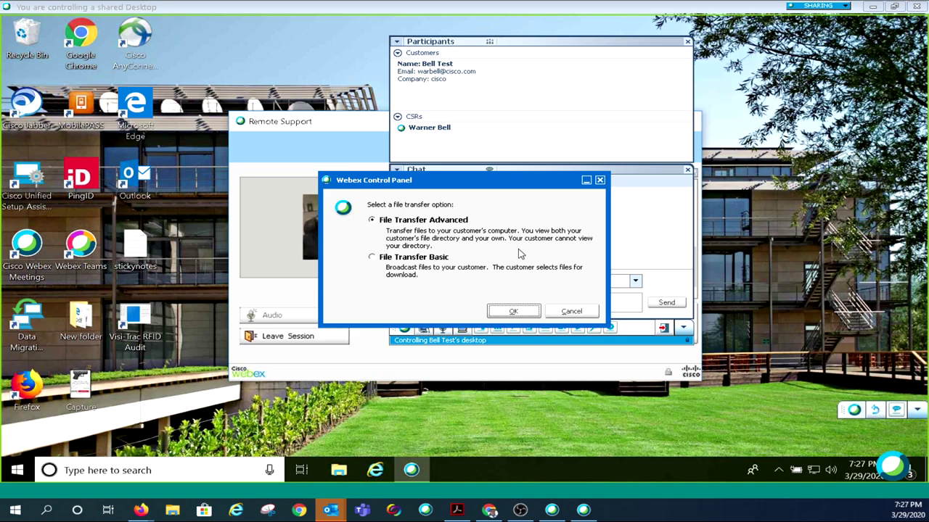
{"action": "left_click", "coordinate": [563, 313]}
{"action": "left_click", "coordinate": [555, 314]}
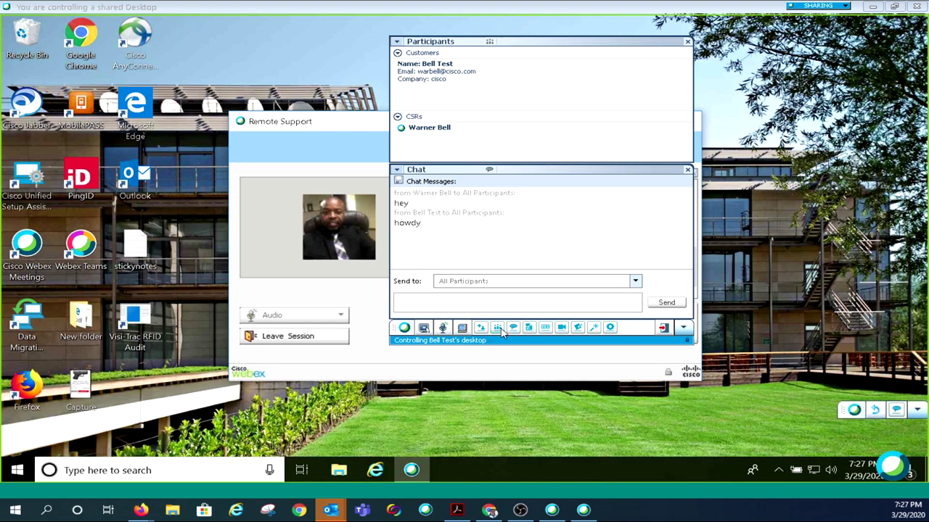
{"action": "left_click", "coordinate": [545, 328]}
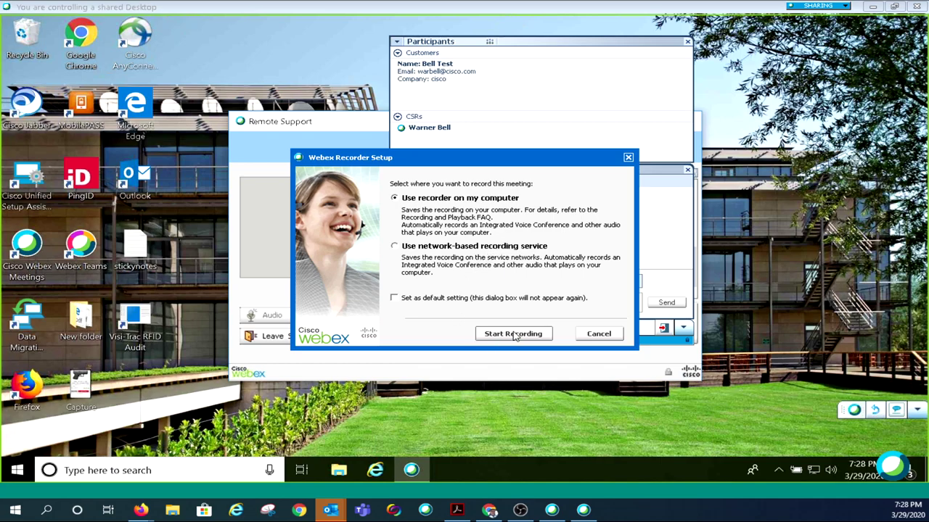
{"action": "left_click", "coordinate": [595, 334]}
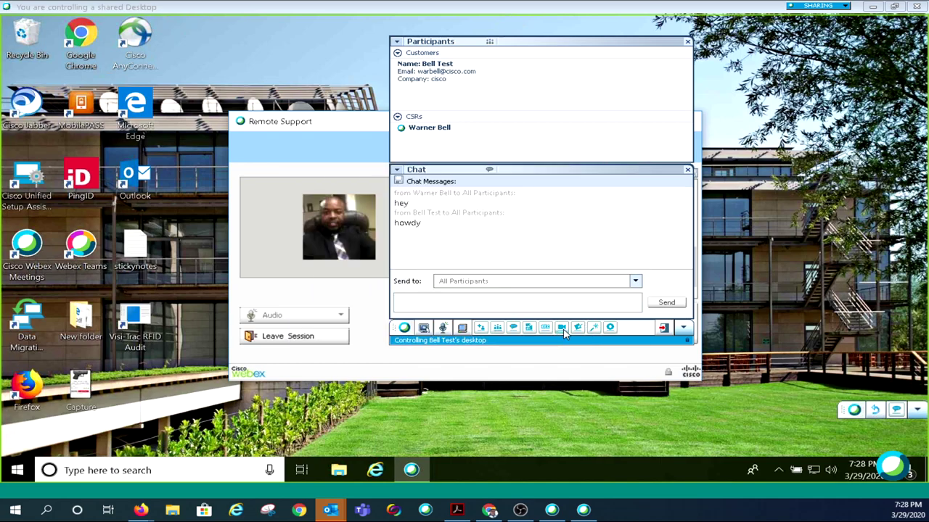
Open the Video panel and start sending your own video with Start My Video
{"action": "left_click", "coordinate": [562, 328]}
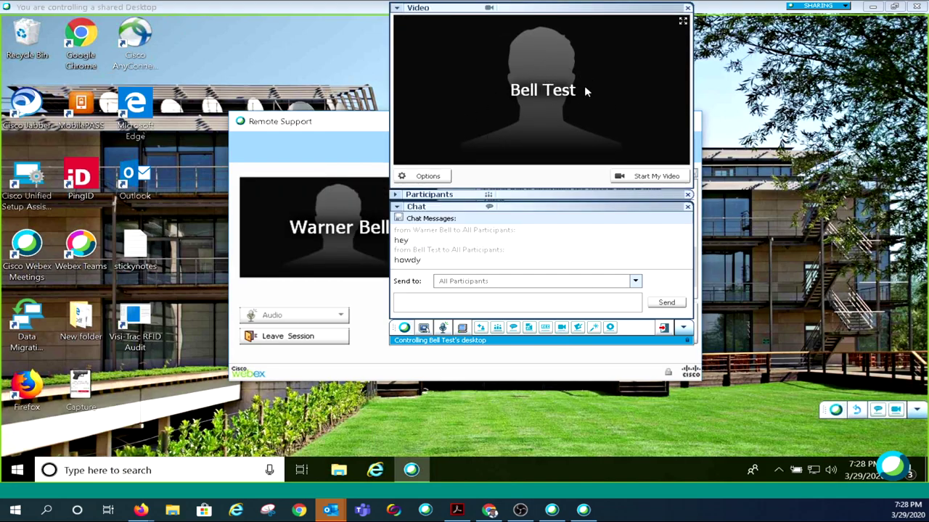
{"action": "left_click", "coordinate": [646, 178]}
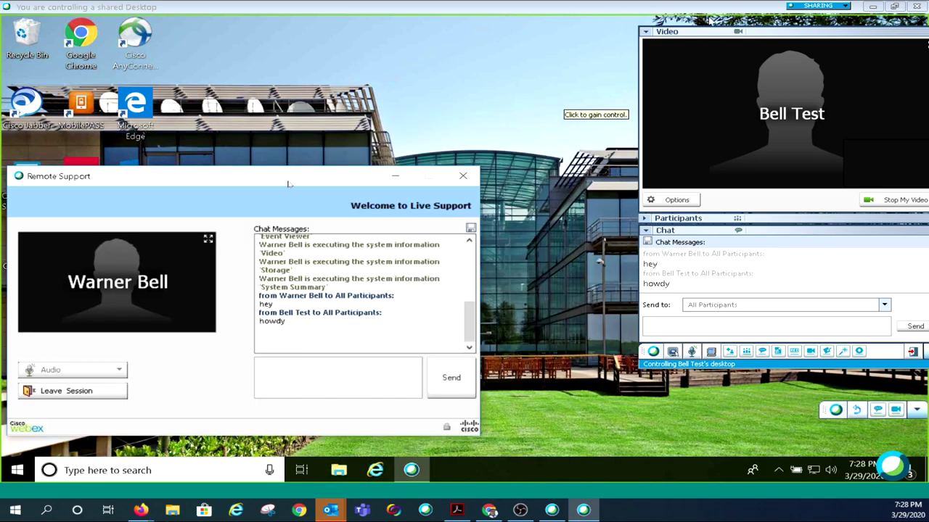
Move the session panels right and open the customer's System Information window, dragged up and right
{"action": "left_click_drag", "start_coordinate": [776, 33], "coordinate": [697, 45]}
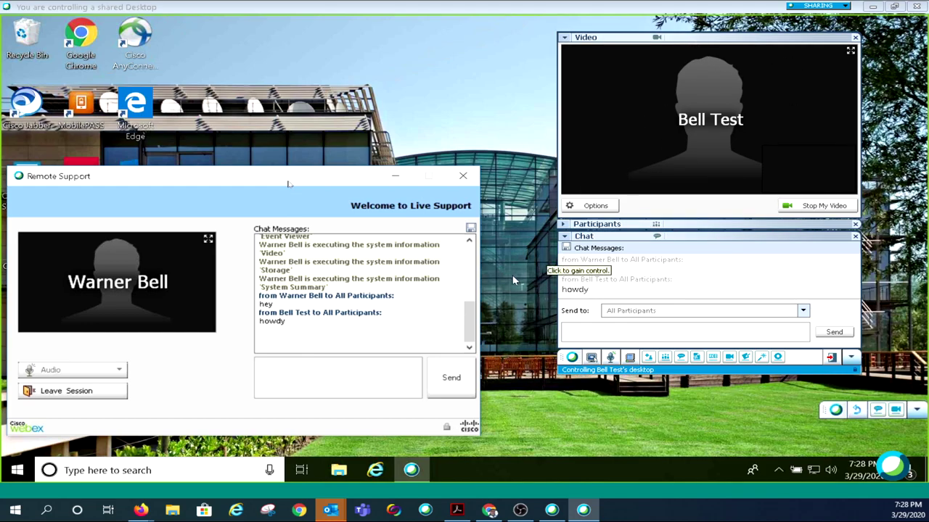
{"action": "left_click", "coordinate": [631, 358]}
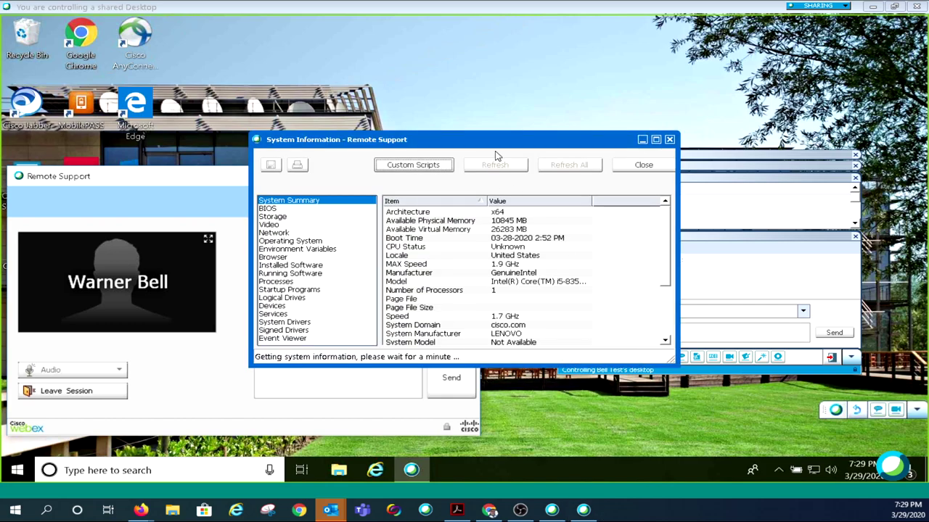
{"action": "left_click_drag", "start_coordinate": [497, 140], "coordinate": [727, 70]}
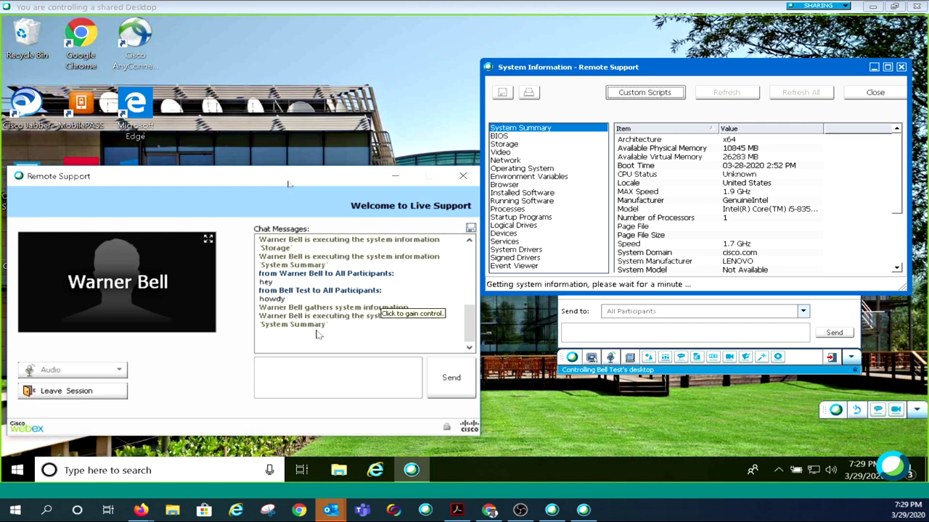
View the Operating System, Network, Video and BIOS details, ending on BIOS version LENOVO - 1120
{"action": "left_click", "coordinate": [520, 169]}
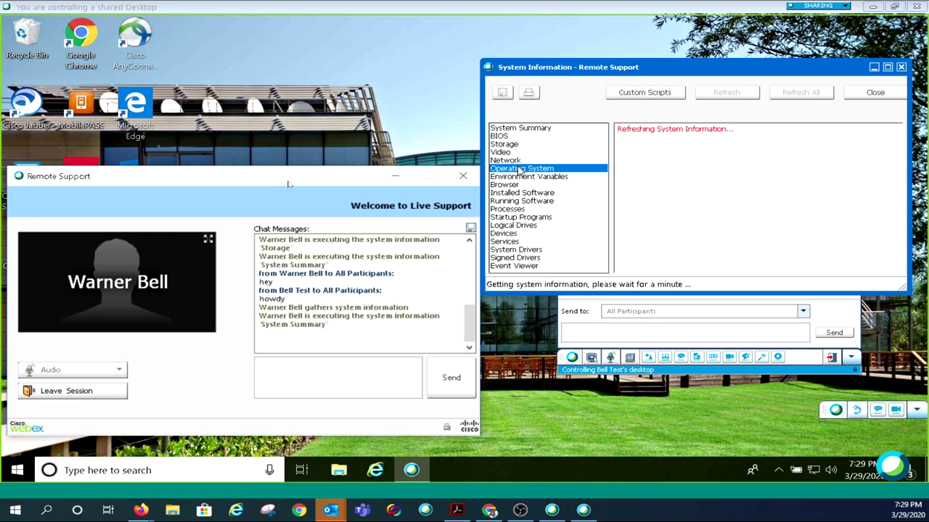
{"action": "left_click", "coordinate": [511, 161]}
{"action": "left_click", "coordinate": [508, 151]}
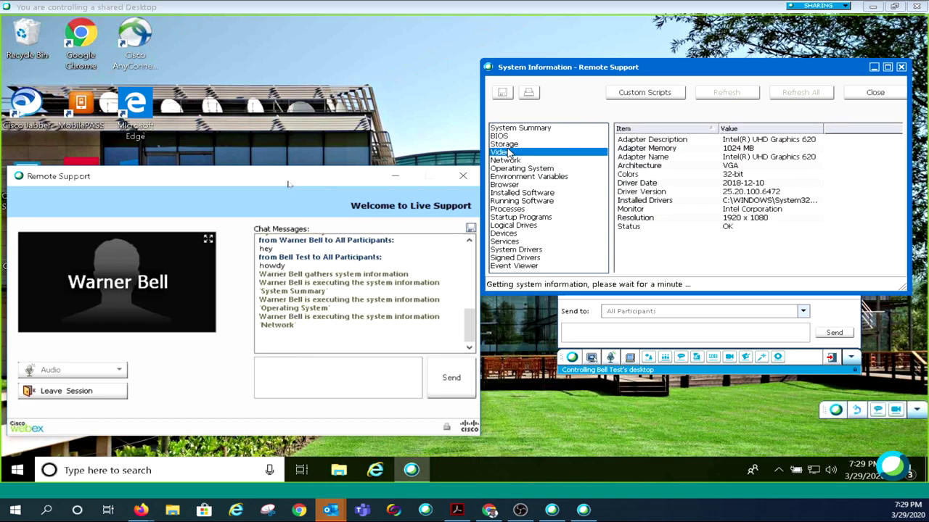
{"action": "left_click", "coordinate": [507, 137]}
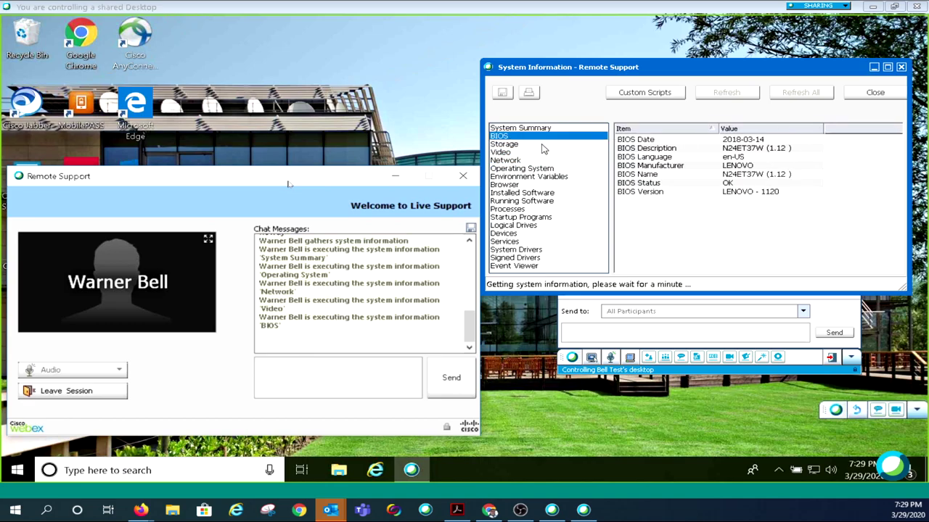
Close the System Information window and add a Notes pane under the session chat
{"action": "left_click", "coordinate": [860, 95]}
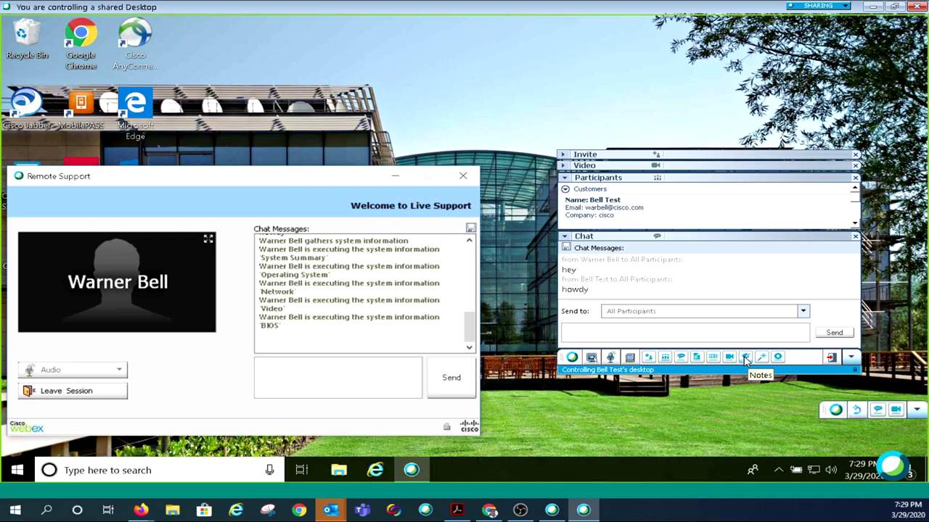
{"action": "left_click", "coordinate": [745, 361]}
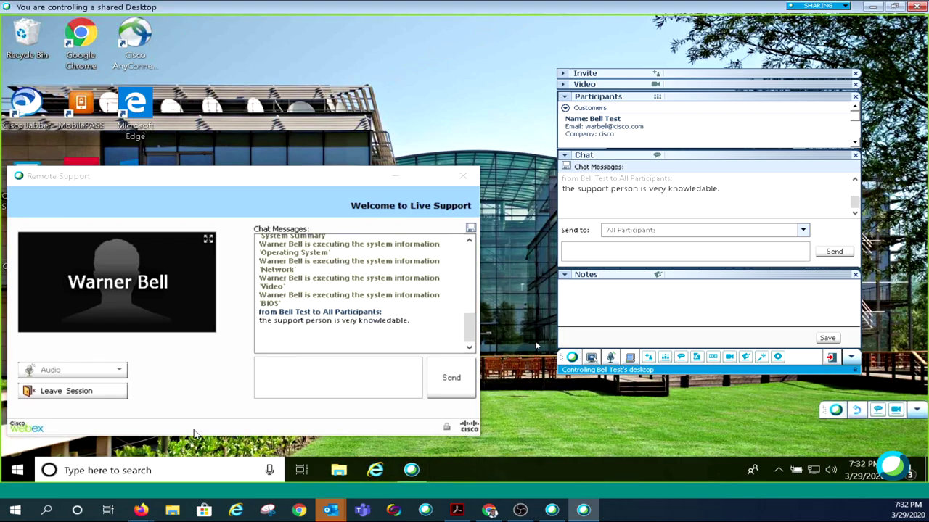
{"action": "key", "text": "super+r"}
{"action": "type", "text": "reg"}
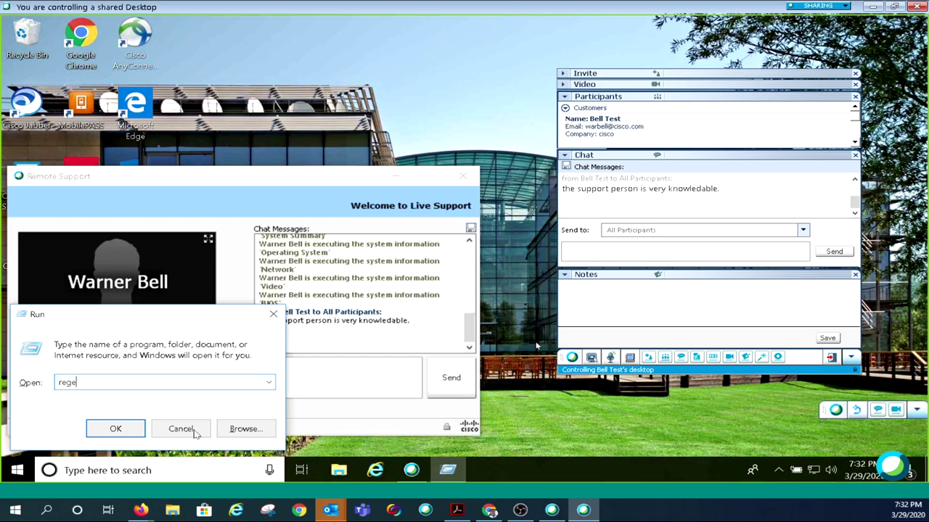
{"action": "type", "text": "edit"}
{"action": "key", "text": "Return"}
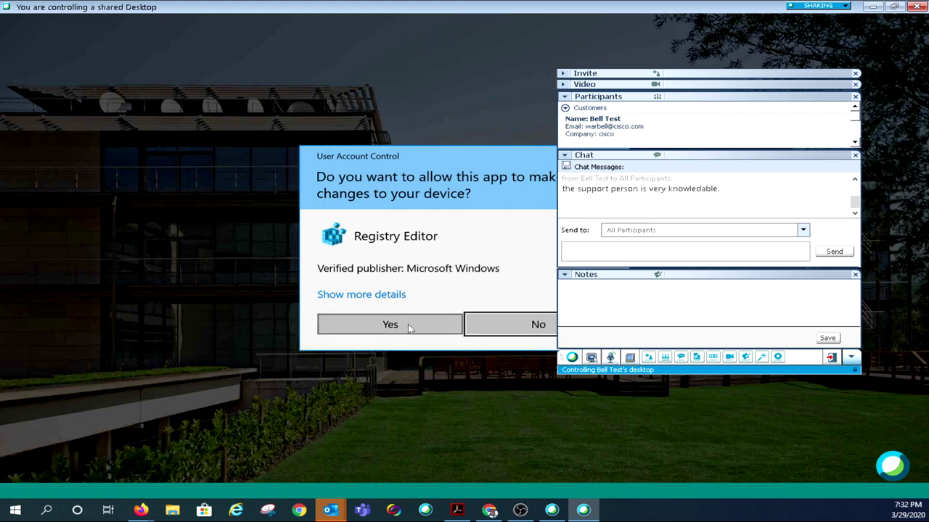
{"action": "left_click", "coordinate": [389, 325]}
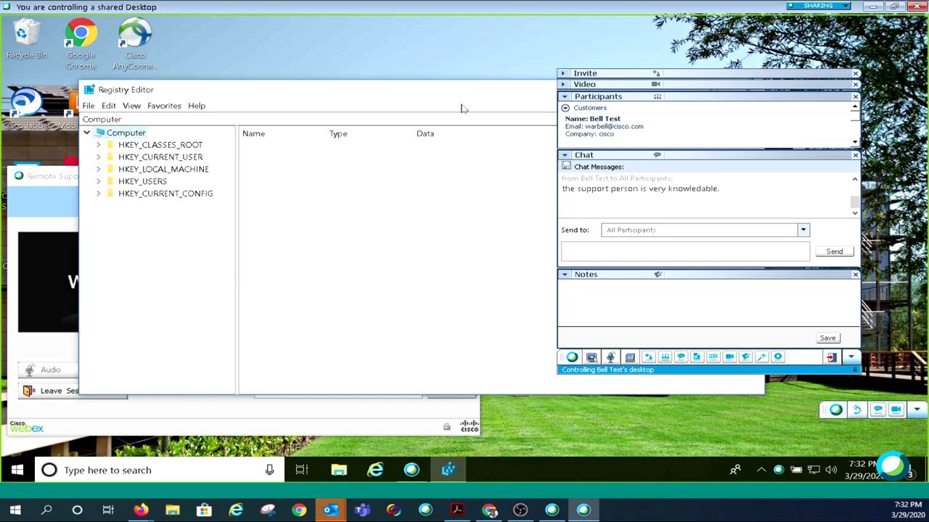
{"action": "key", "text": "alt+F4"}
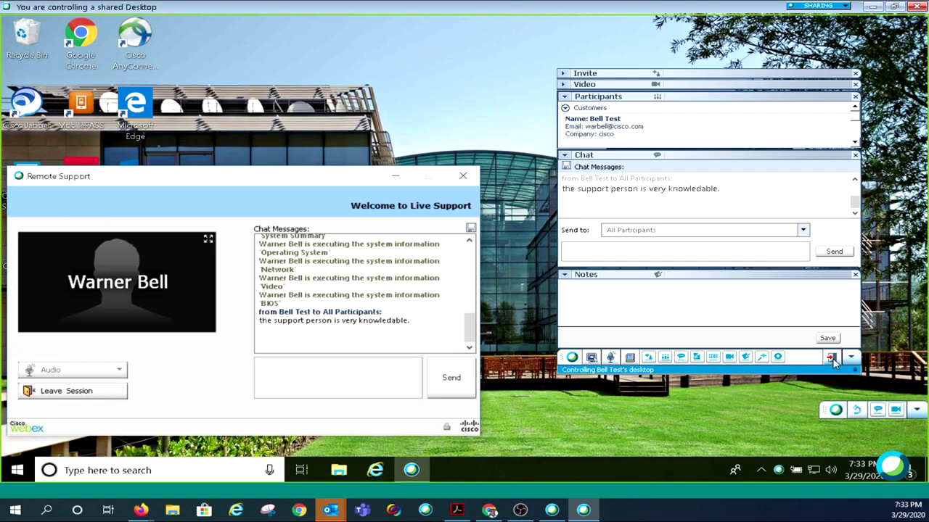
End the remote support session and return the browser to the Cisco Webex Meetings home page
{"action": "left_click", "coordinate": [832, 359]}
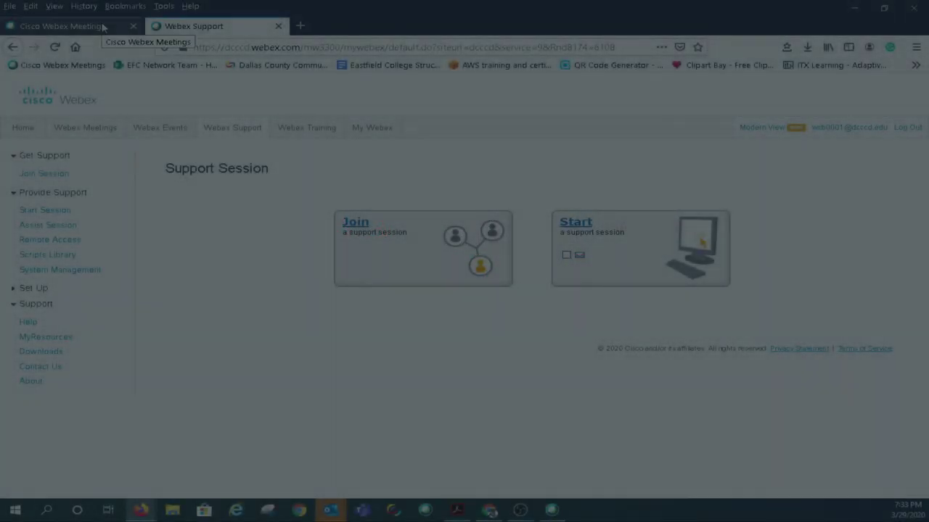
{"action": "left_click", "coordinate": [103, 27]}
{"action": "left_click", "coordinate": [221, 27]}
{"action": "left_click", "coordinate": [101, 27]}
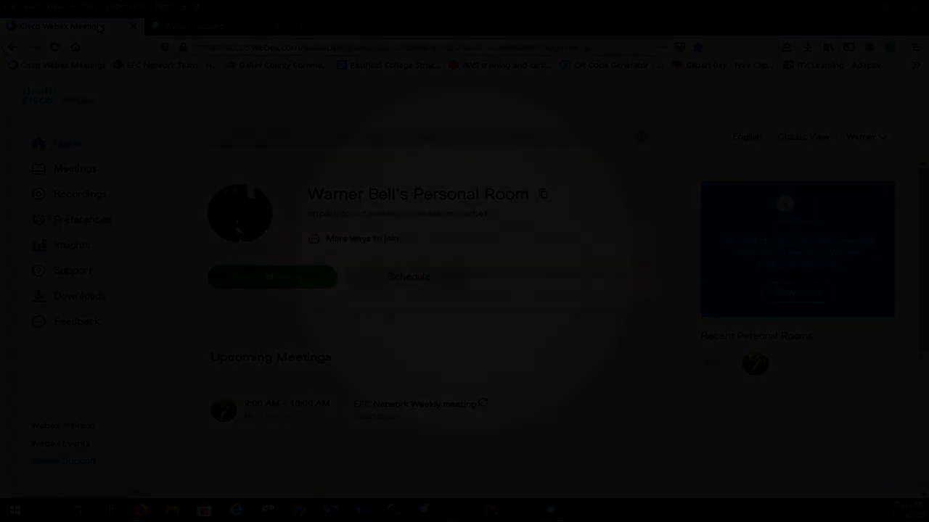